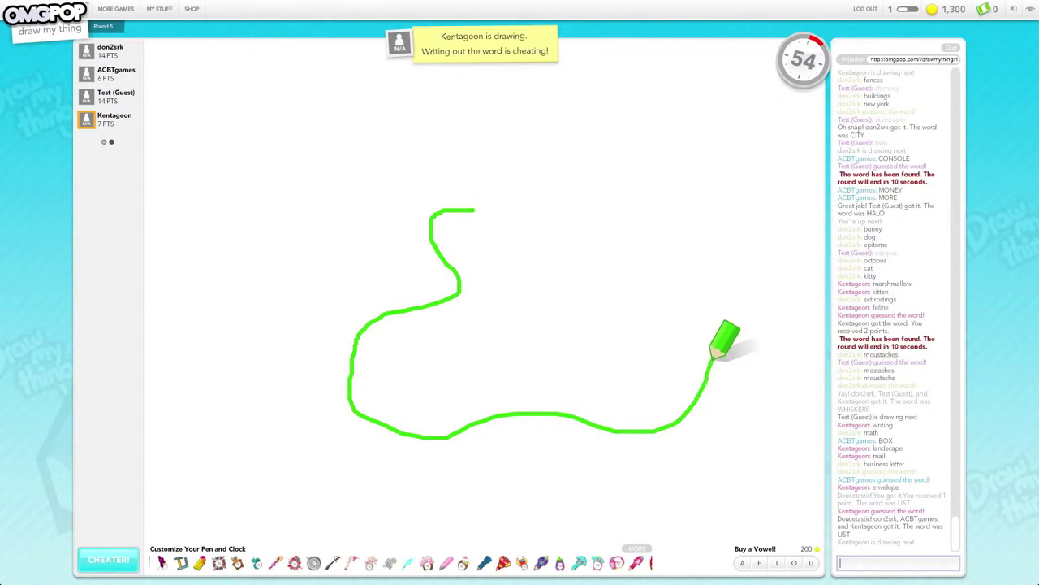
text(lime)
Submit 'lime' as a guess for the green blob drawing
key(Return)
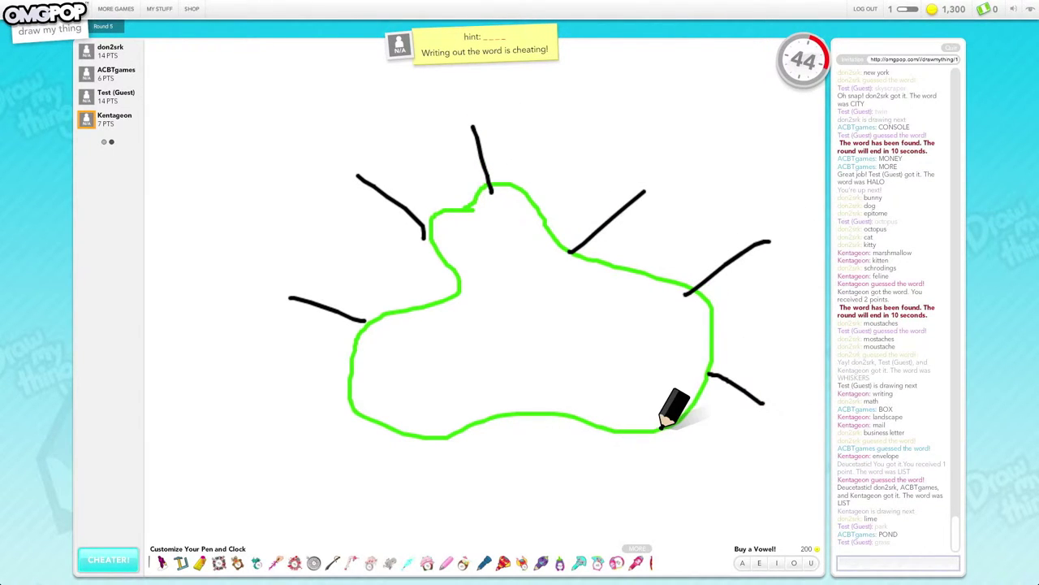
text(AME)
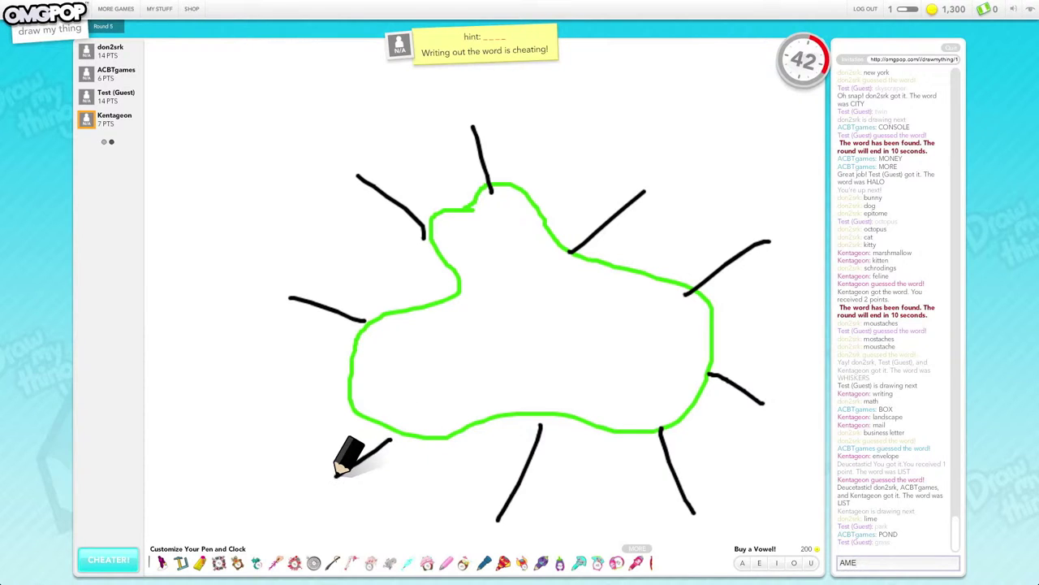
text(A)
Submit the guesses 'AMEBA' and then 'GURM' for the spiky blob
key(Return)
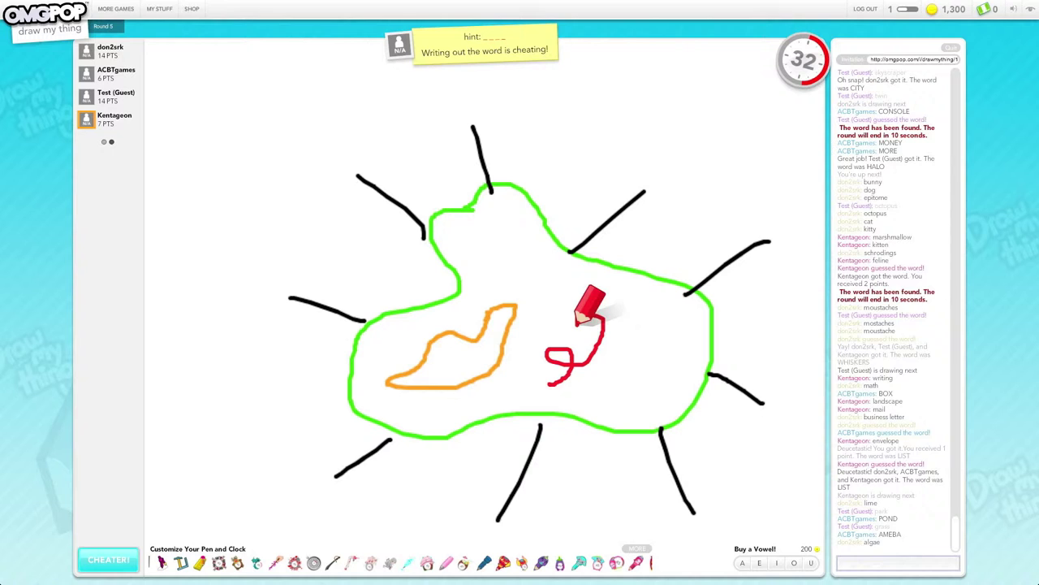
text(GURM)
key(Return)
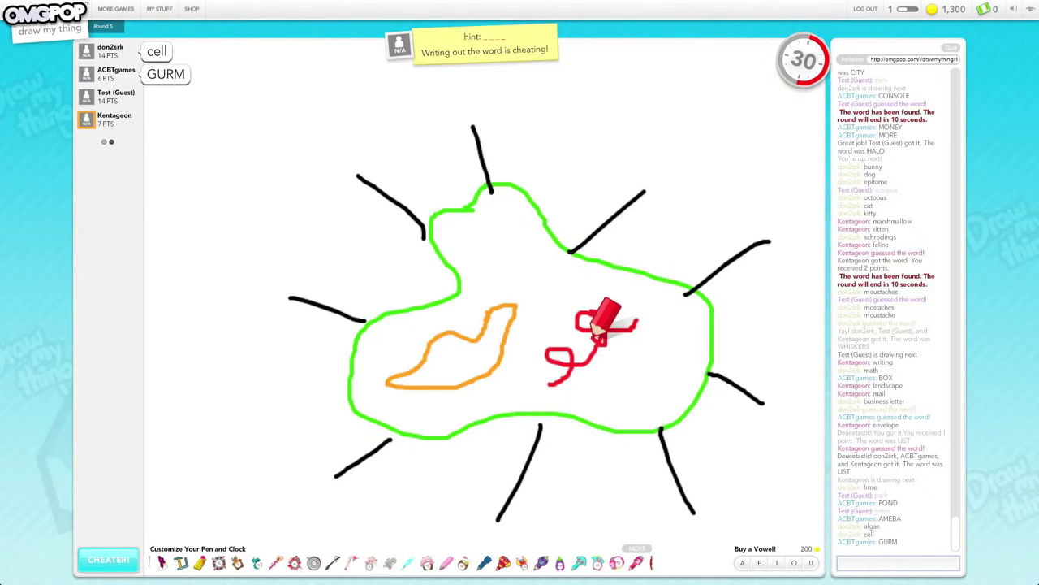
text(E)
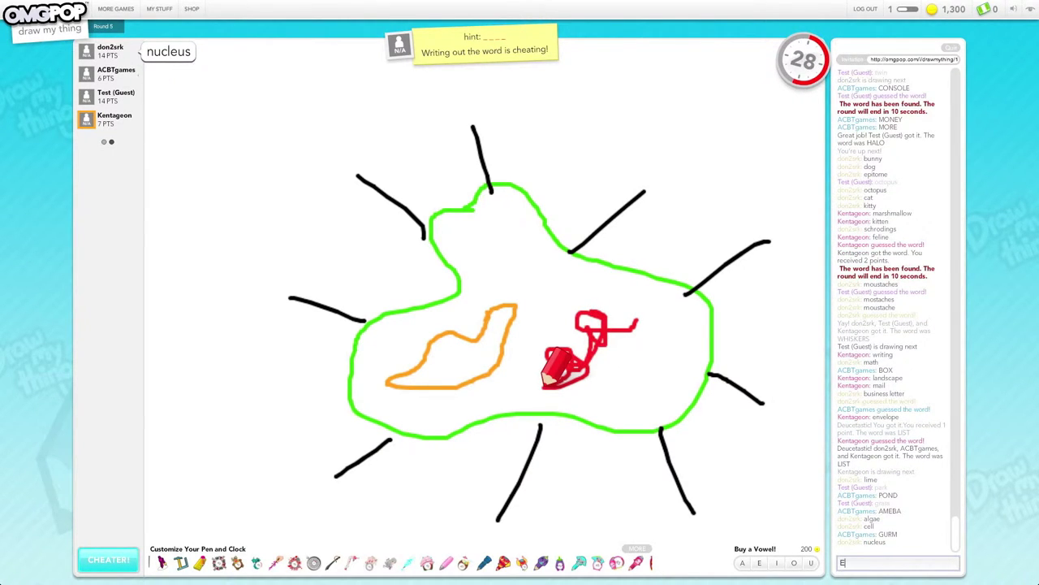
text(RM)
Submit the guess 'GERM' and let the round end on the episode 003 card
key(Return)
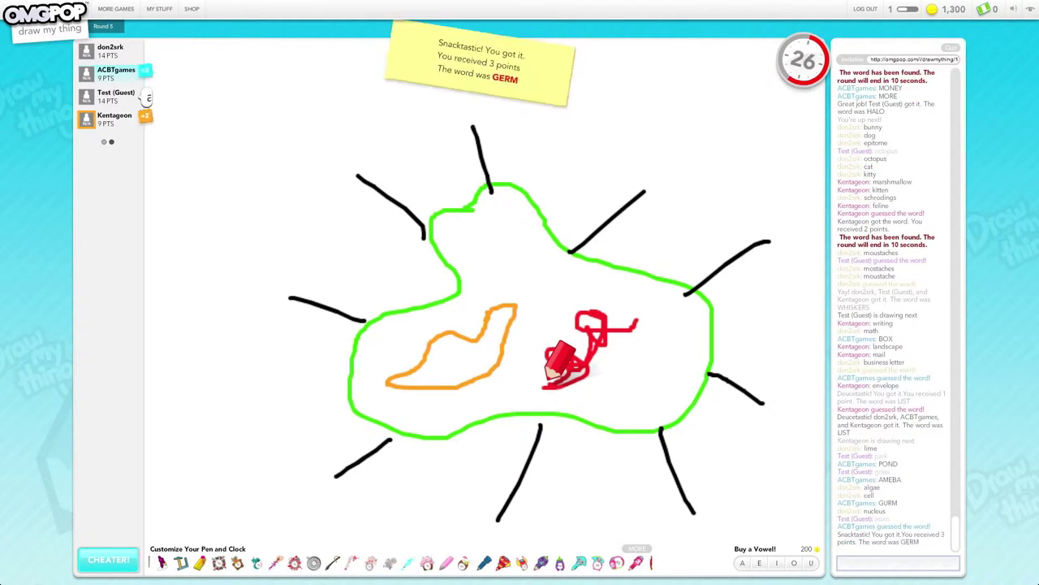